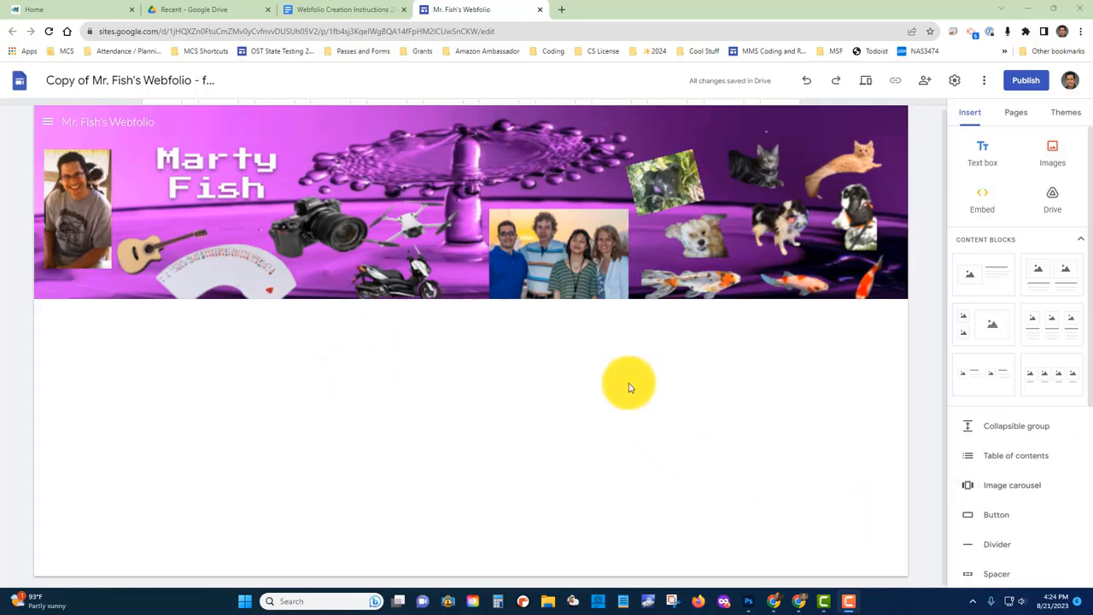
Step: Add a text box below the banner, using the Title style and centre alignment
mouse_move(698, 291)
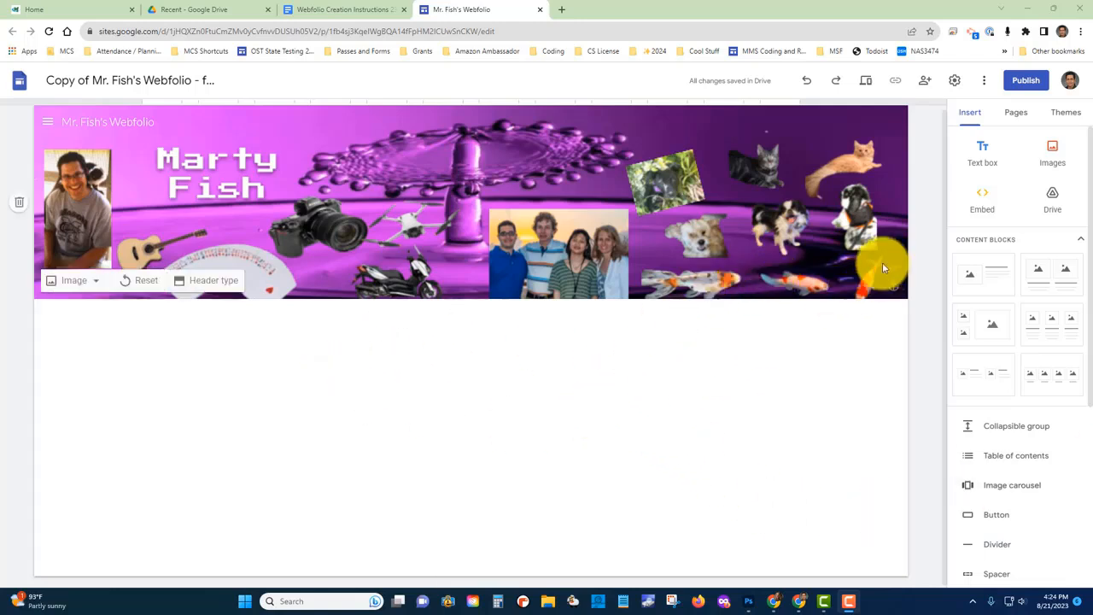
left_click(986, 154)
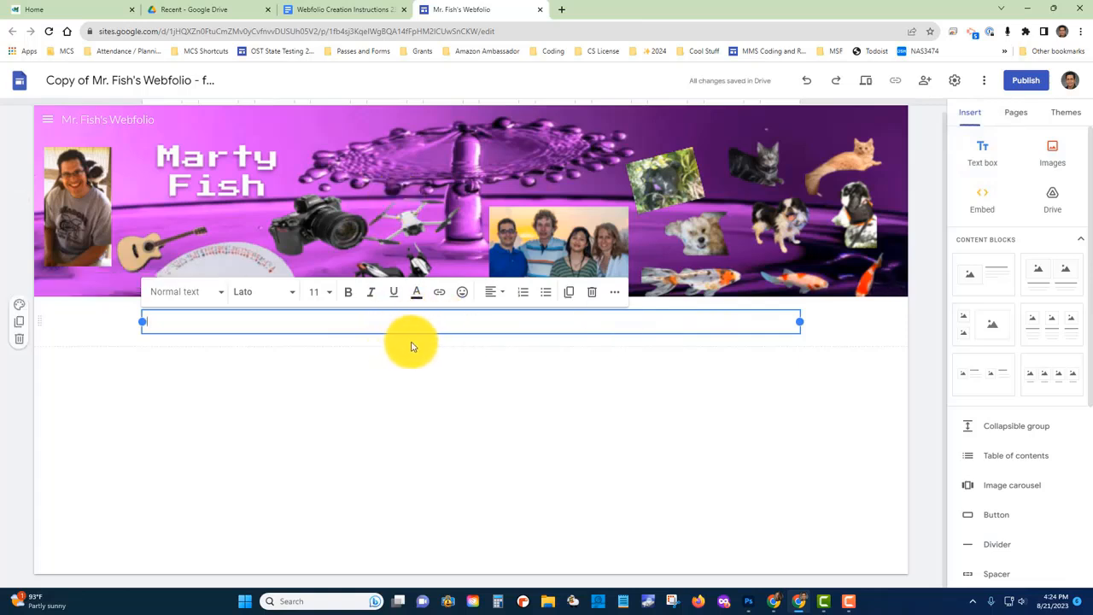
left_click(175, 296)
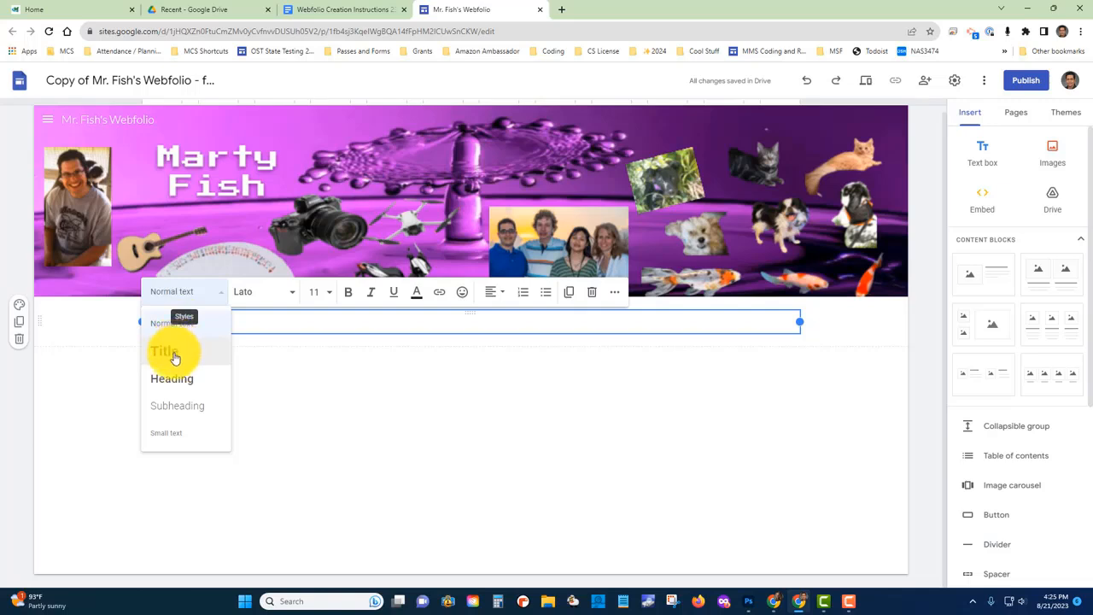
left_click(162, 352)
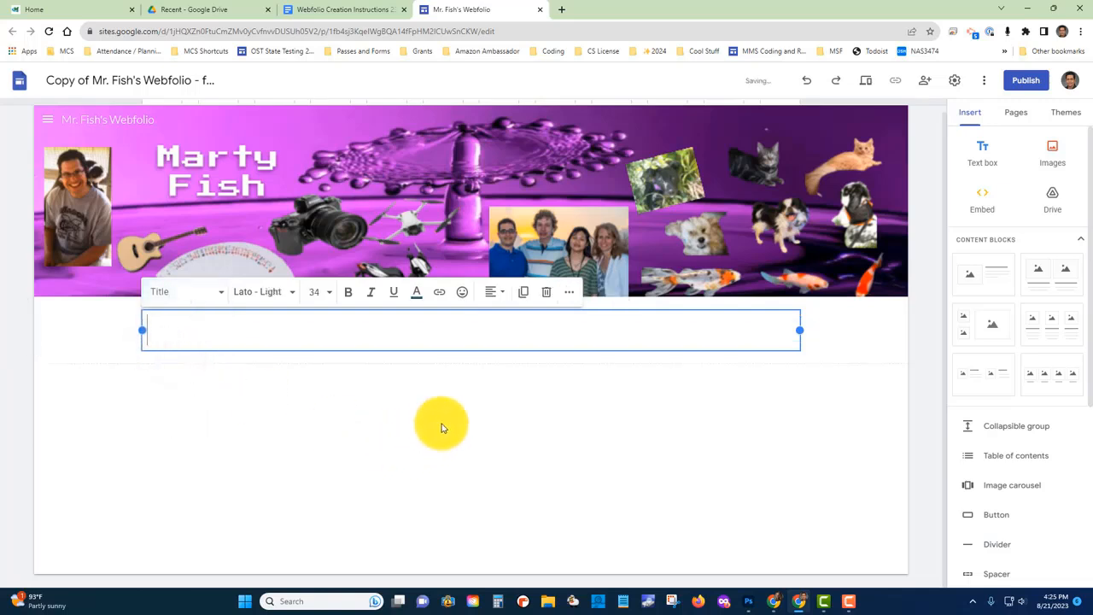
left_click(497, 295)
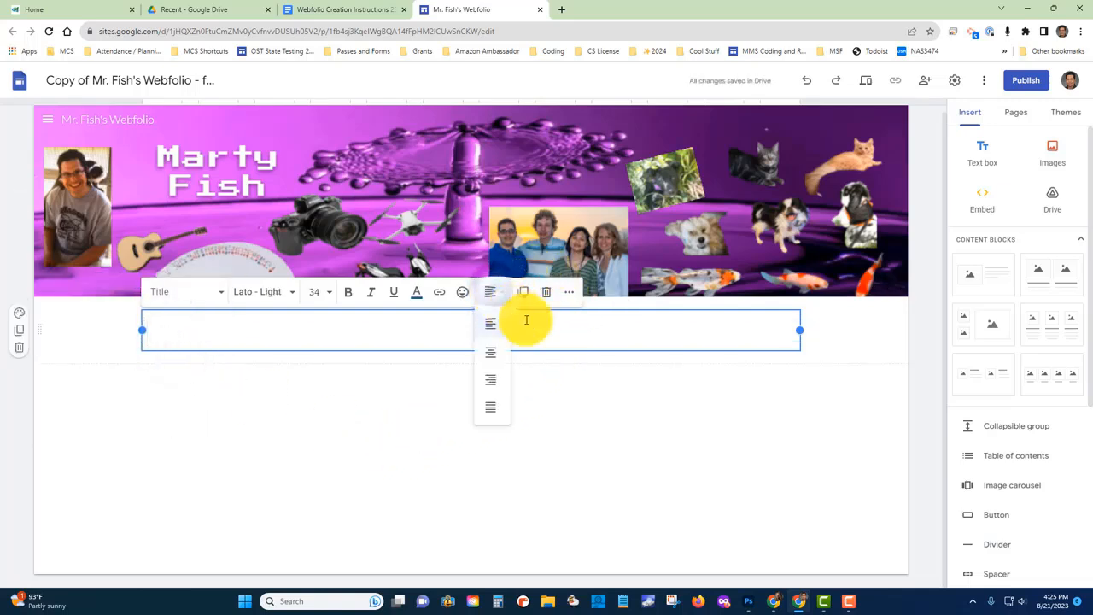
left_click(495, 358)
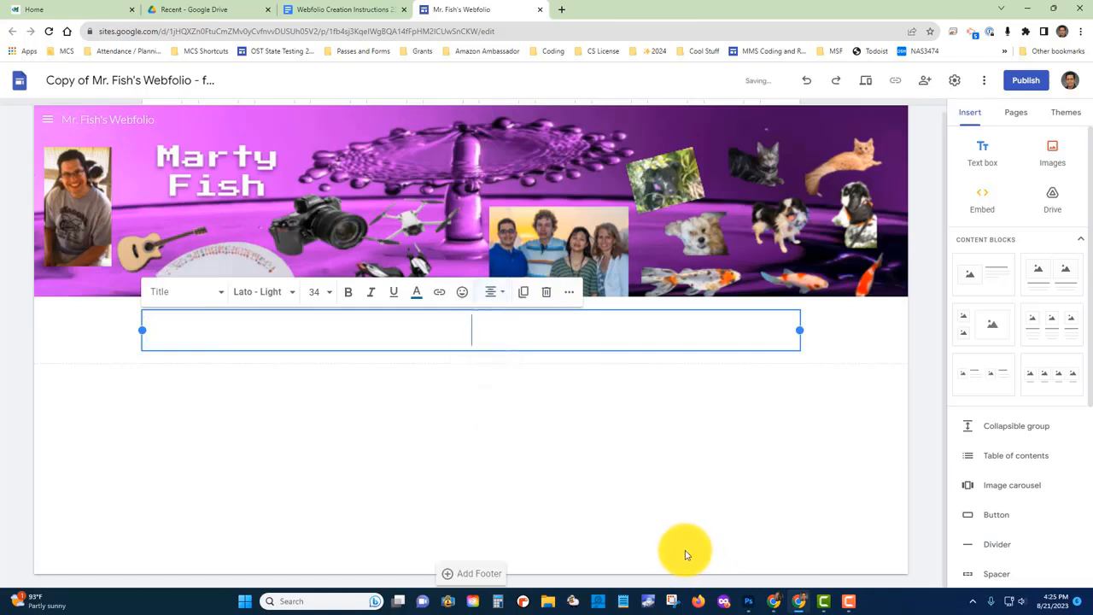
Step: Enter the site owner's title and surname in possessive form, followed by "Coding and Robotics Webfolio", as the page title
type("Mr. Fish's Codi")
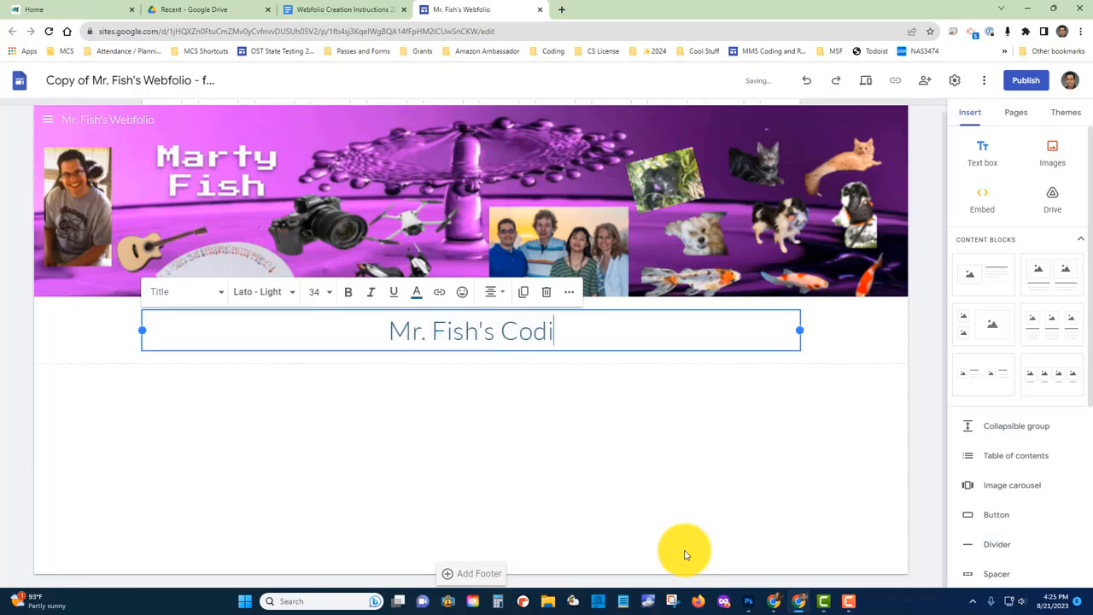
type("ng and Robotics")
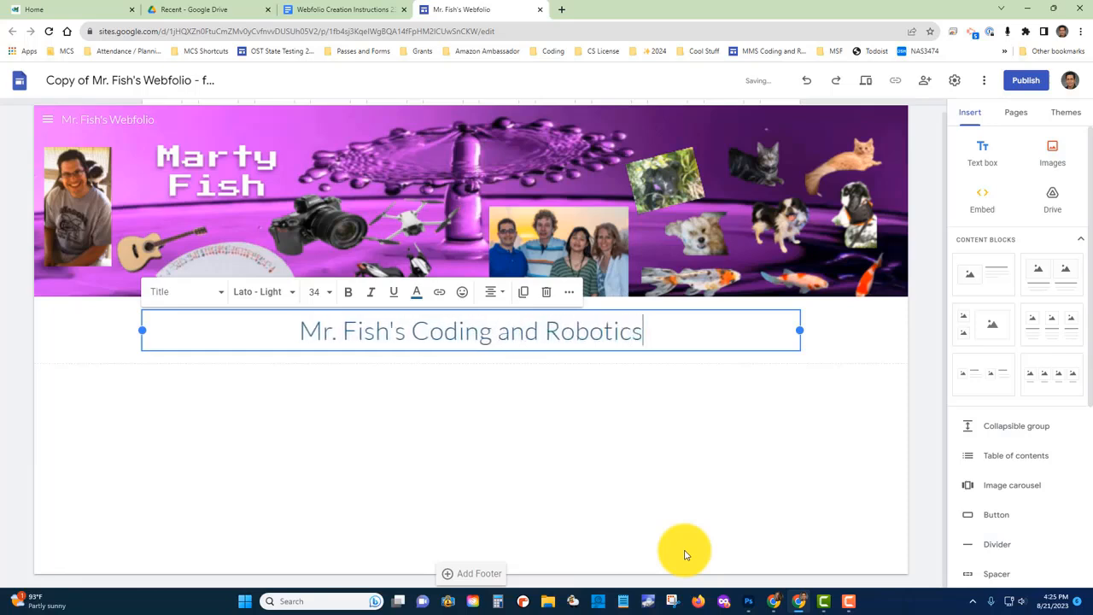
type(" Webfolio")
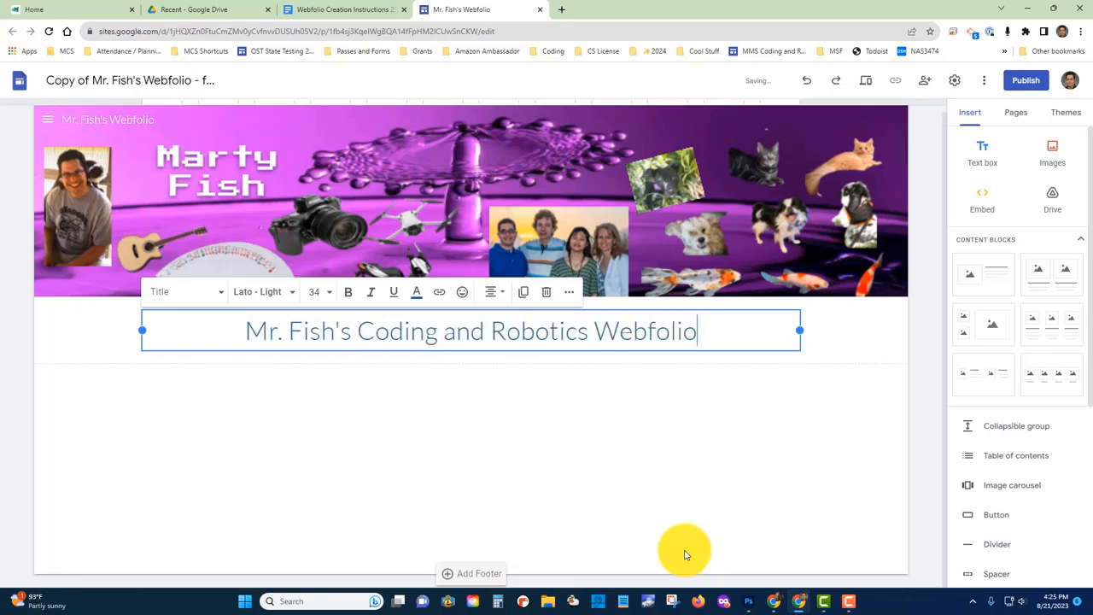
left_click(650, 490)
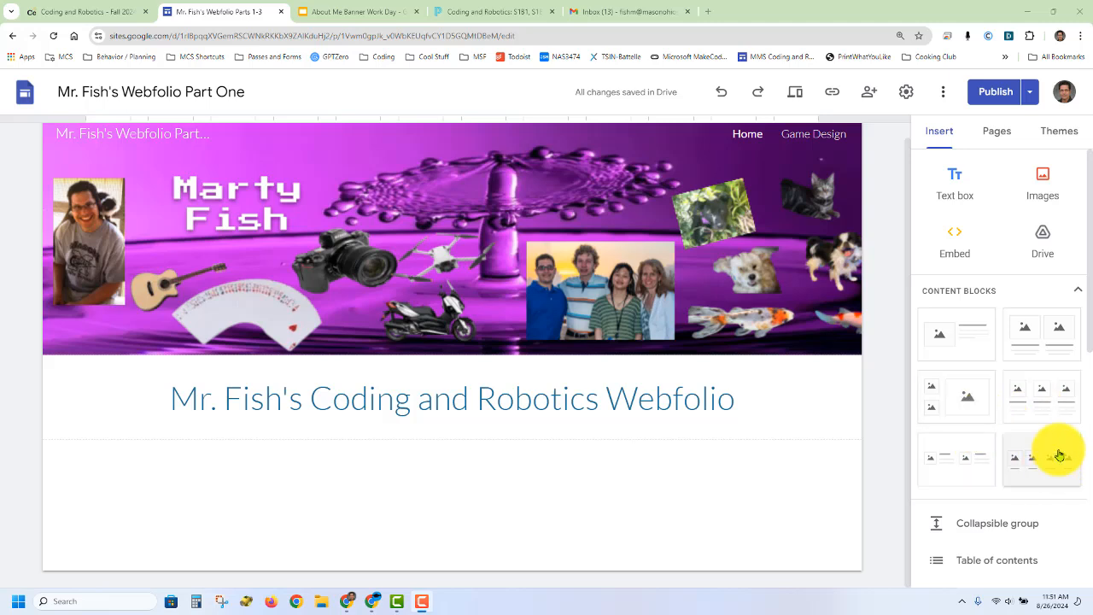
Step: Insert a content block with two image placeholders below the page title and enter "Game Lab" and "Robotics" as its headings
left_click(1047, 340)
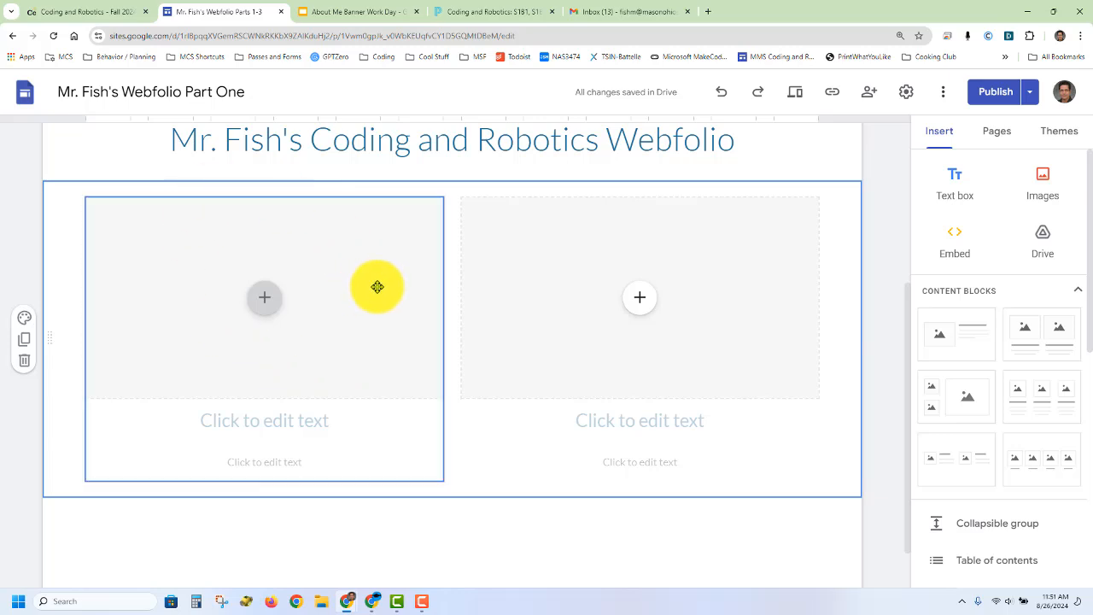
left_click(261, 422)
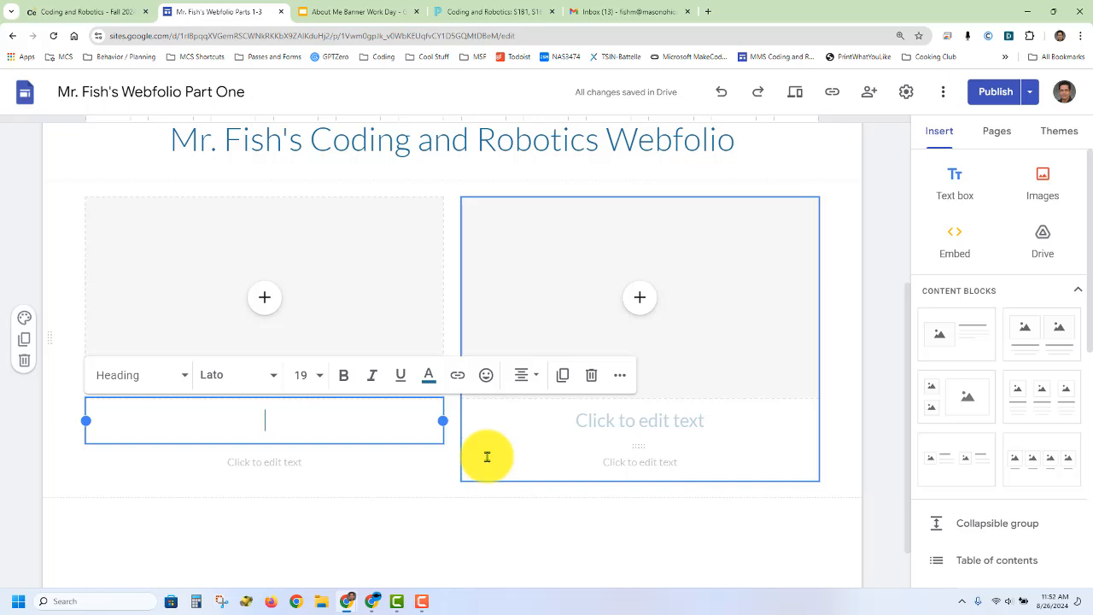
type("Game ")
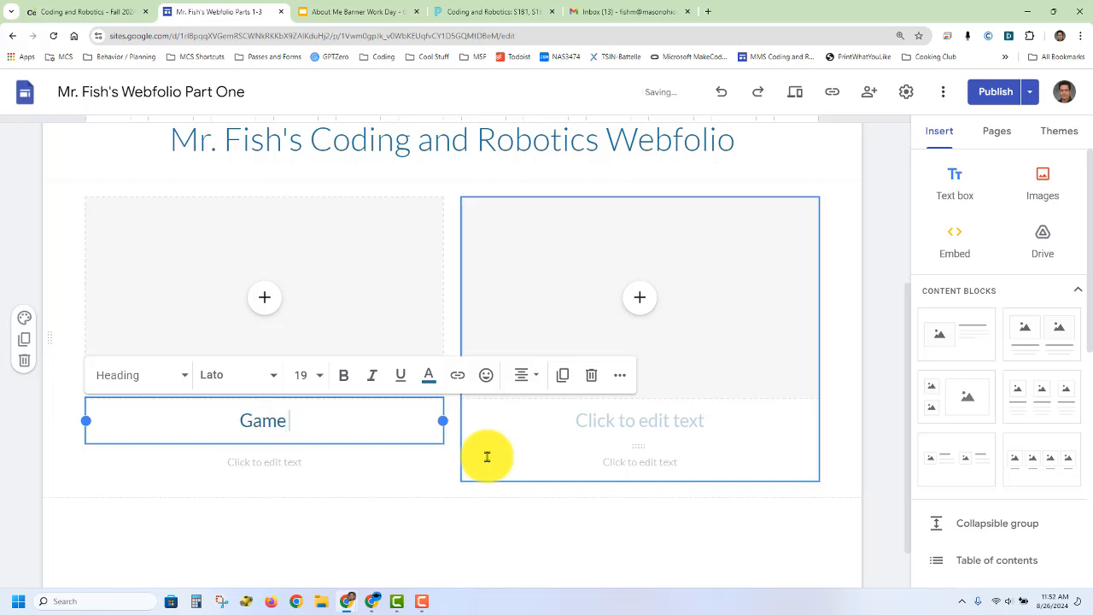
type("Lab")
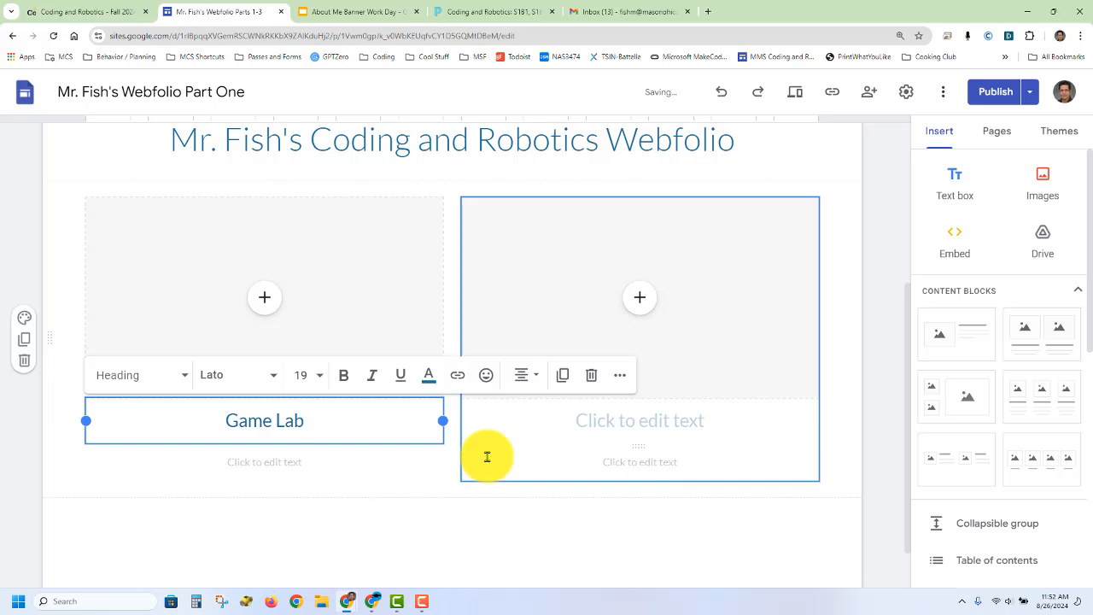
left_click(615, 420)
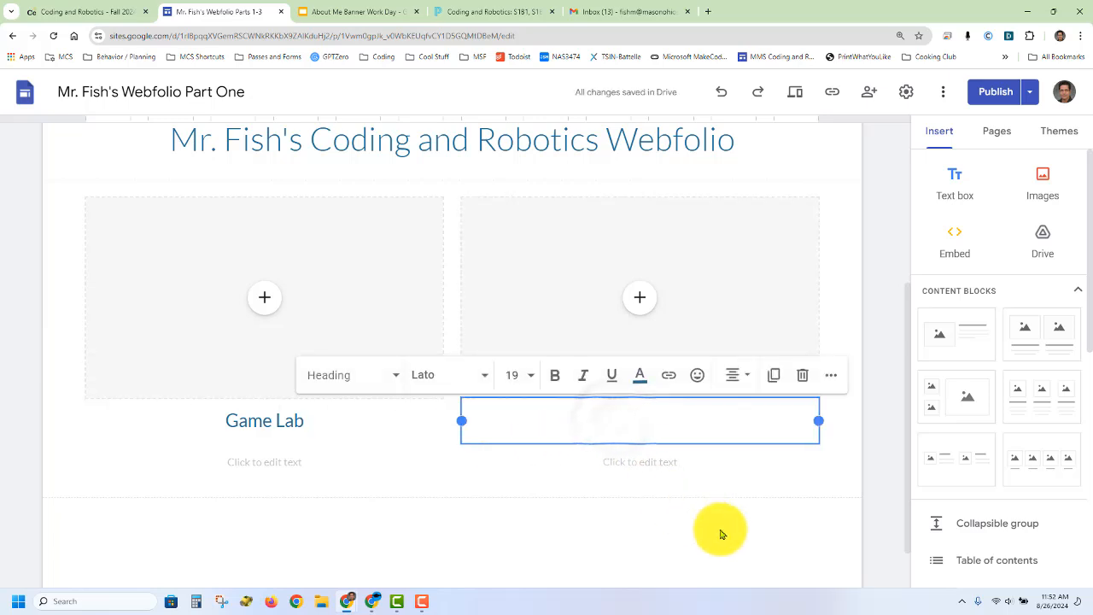
type("Robotic")
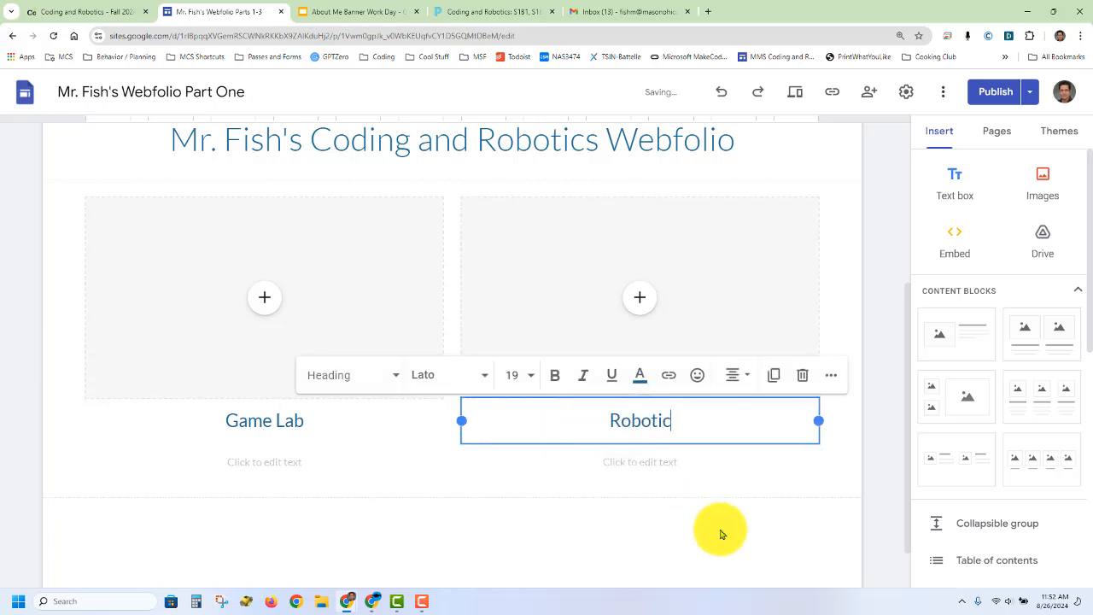
type("s")
left_click(721, 531)
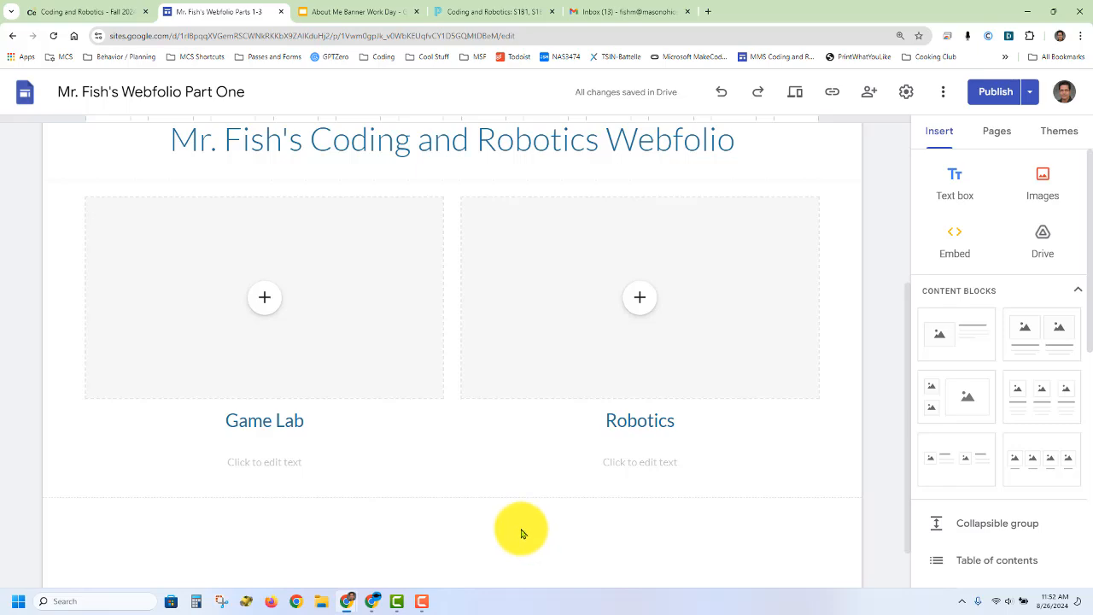
Step: Preview the site at large-screen size and check the page from the banner to the Game Lab and Robotics headings
scroll(519, 527, "up", 3)
scroll(530, 500, "up", 1)
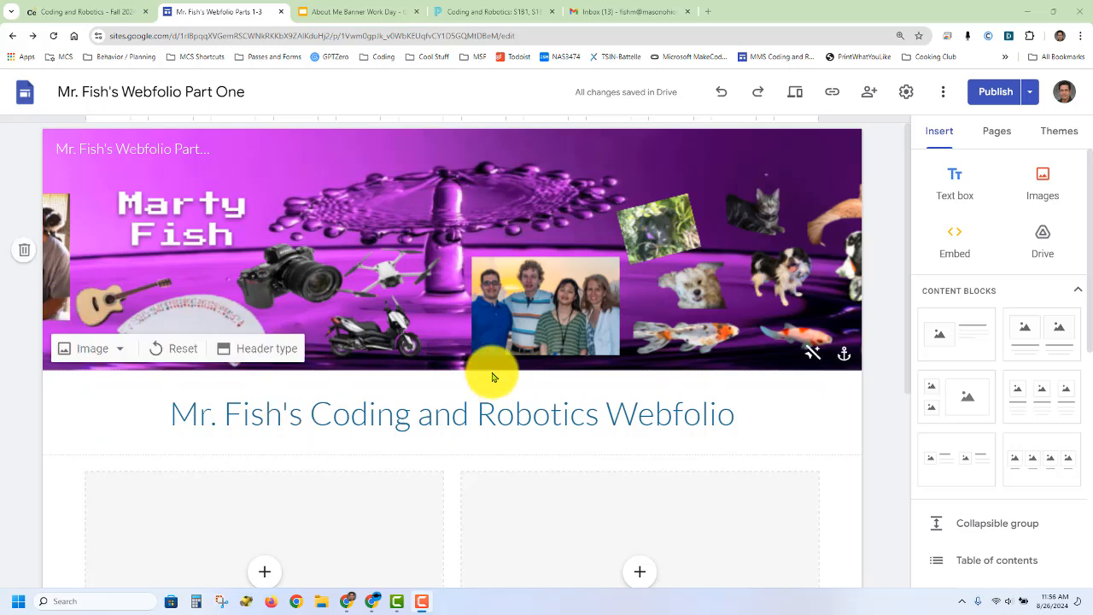
scroll(493, 374, "down", 1)
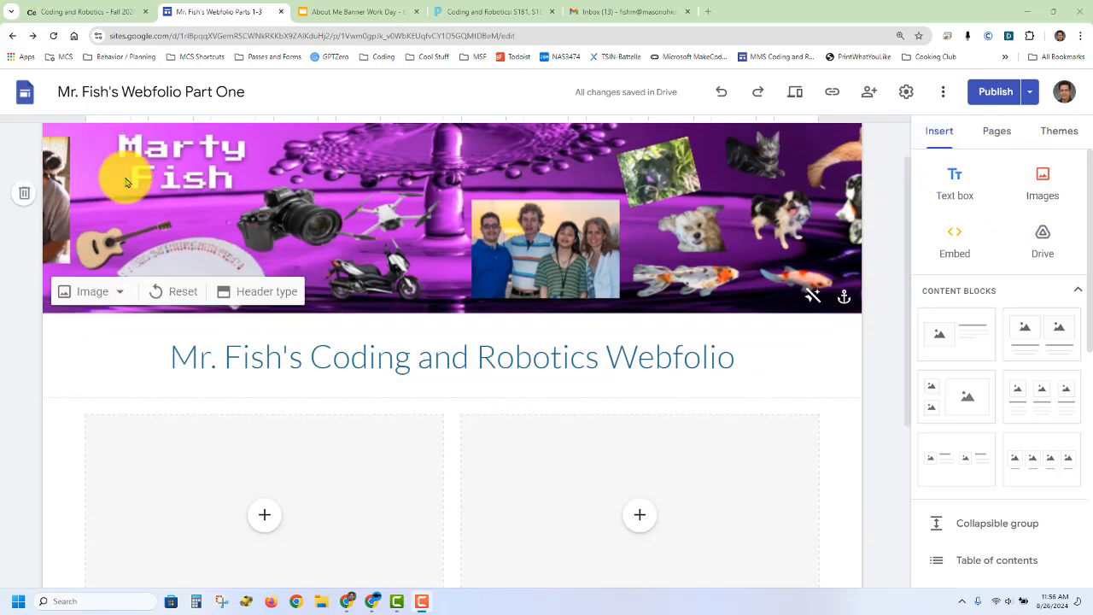
scroll(417, 189, "up", 1)
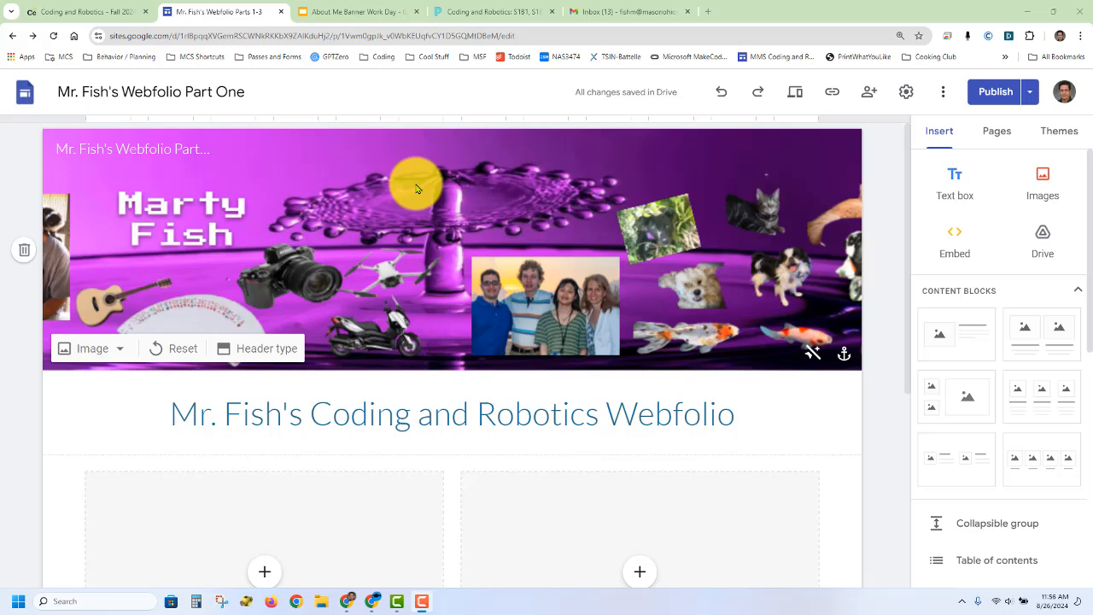
left_click(793, 100)
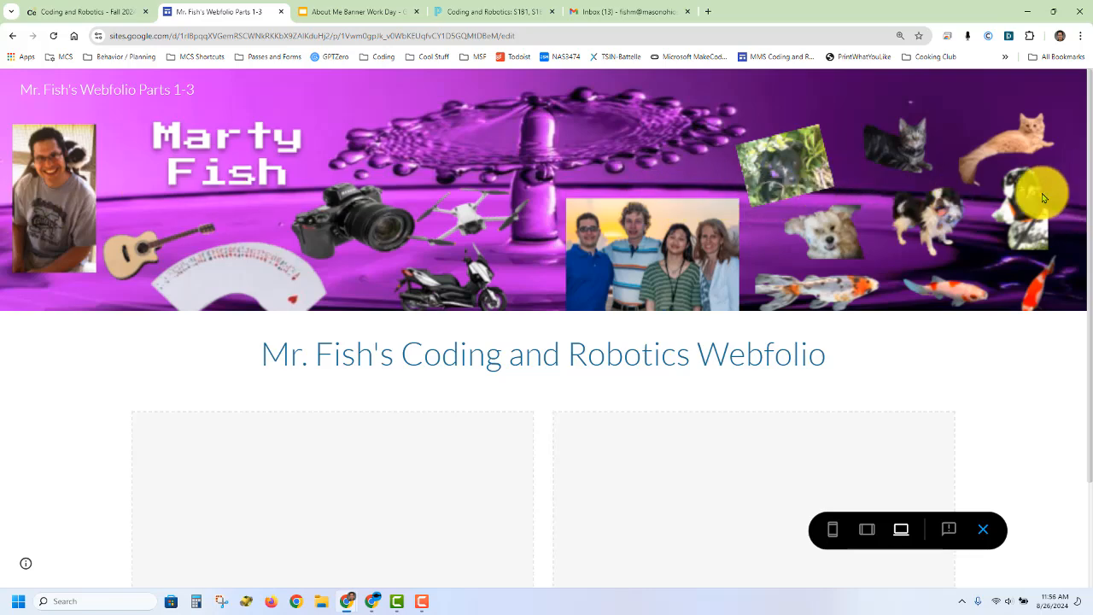
scroll(804, 234, "down", 1)
scroll(804, 234, "down", 1)
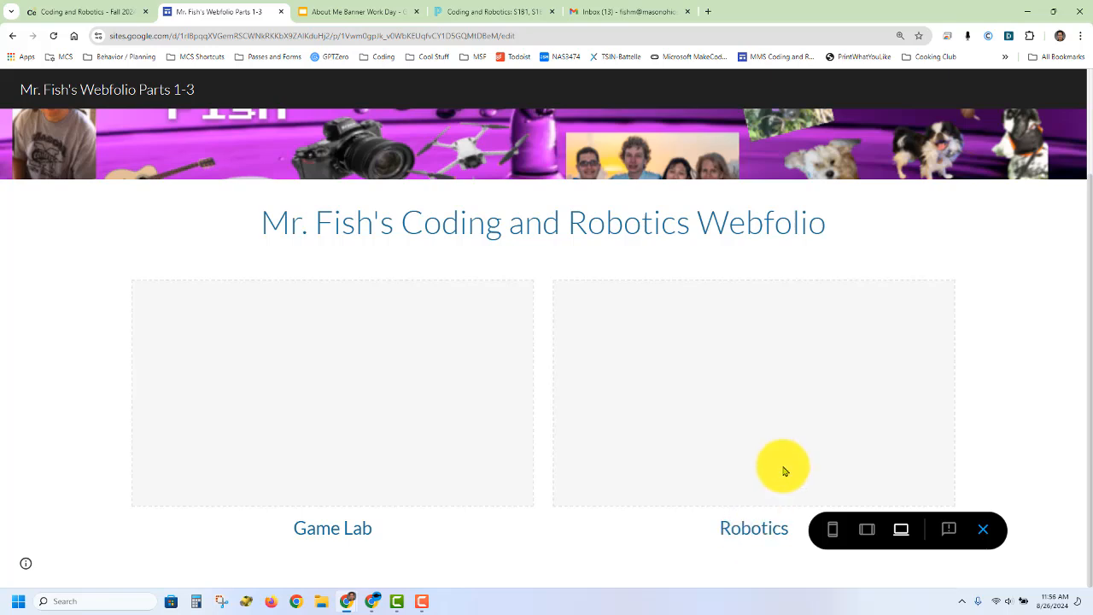
scroll(778, 468, "up", 3)
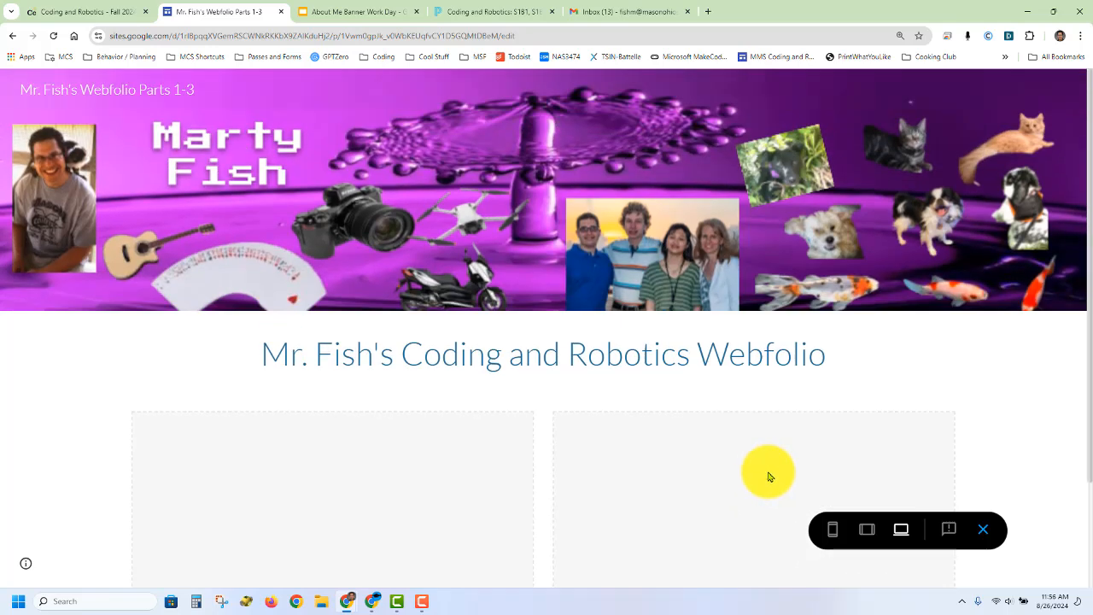
Step: Check the phone preview from the banner to the Robotics section, and return to the editor
left_click(835, 531)
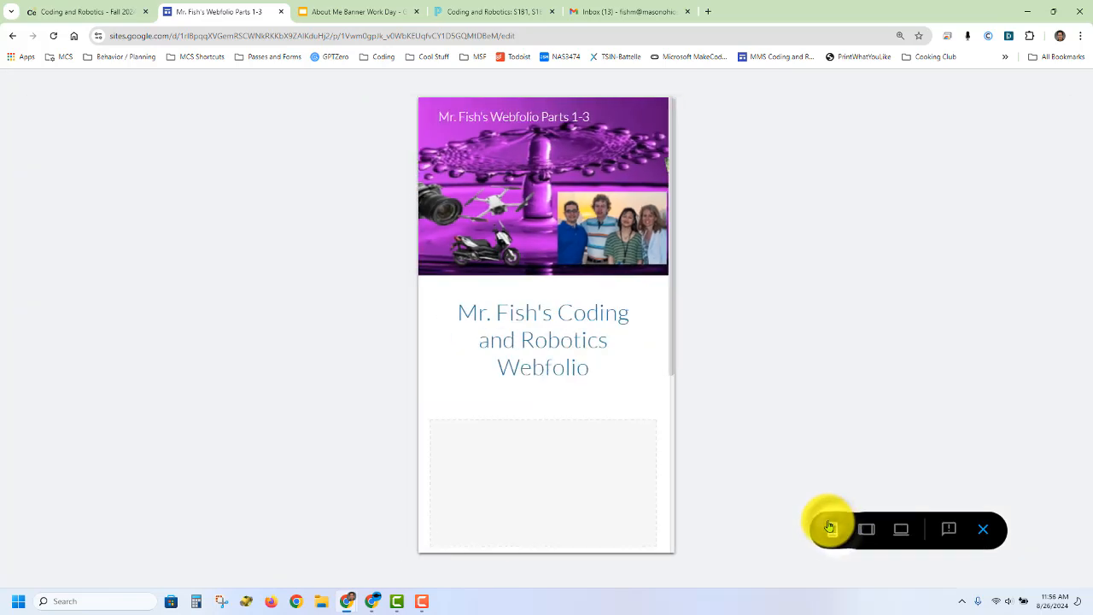
scroll(608, 357, "down", 3)
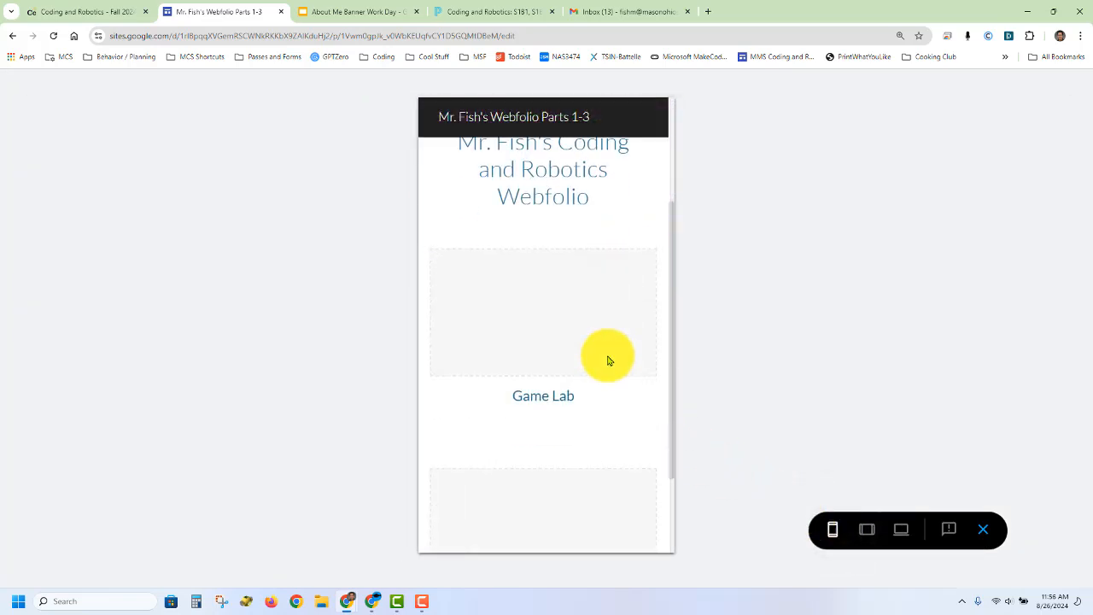
scroll(610, 363, "up", 3)
scroll(612, 372, "down", 1)
scroll(612, 376, "down", 2)
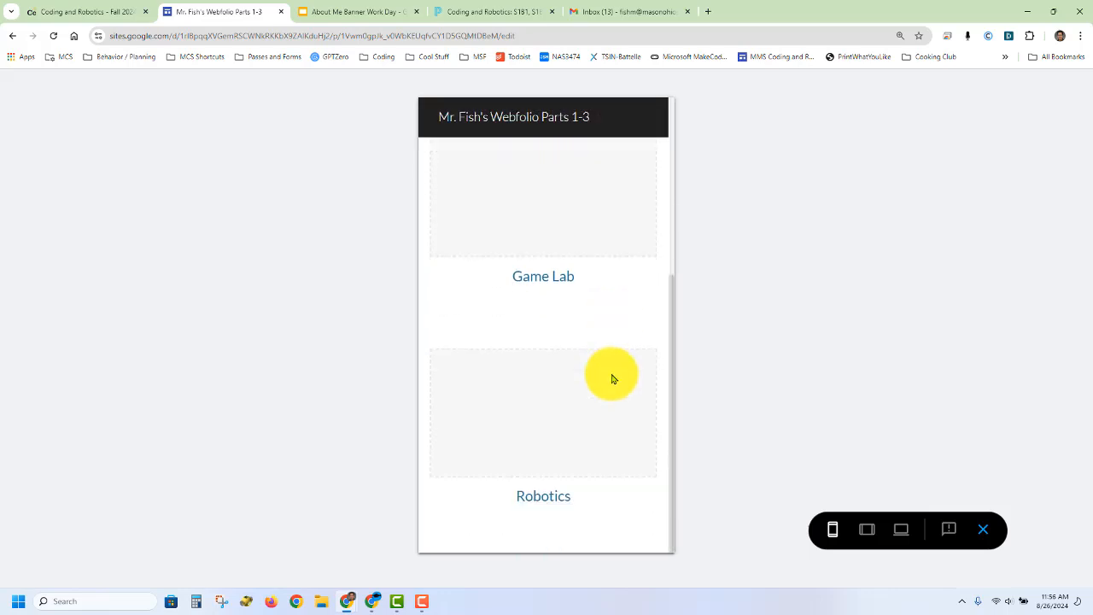
scroll(615, 385, "up", 3)
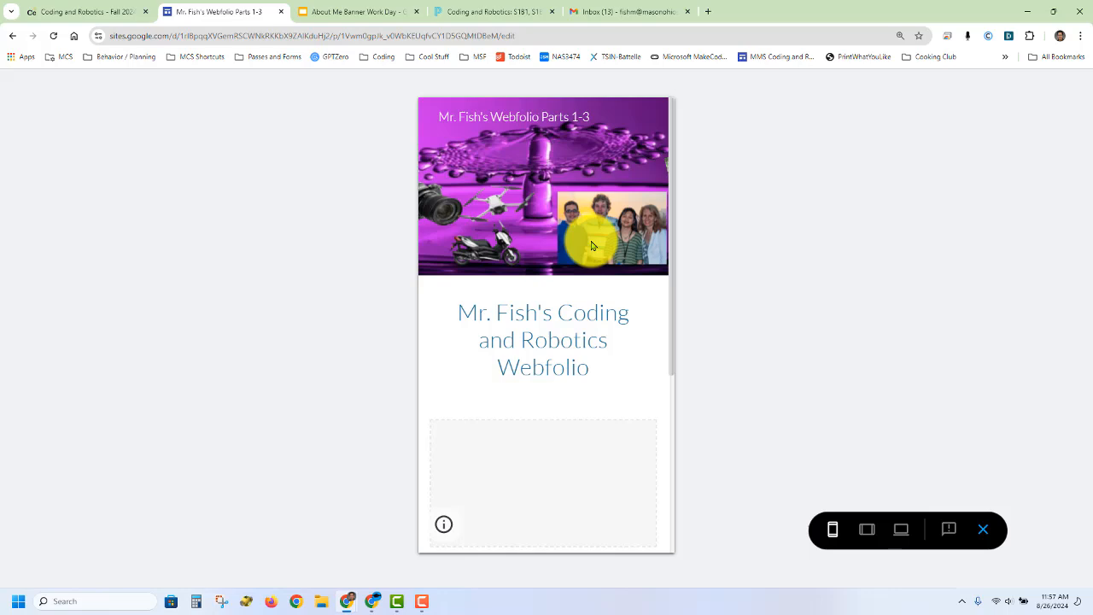
left_click(987, 534)
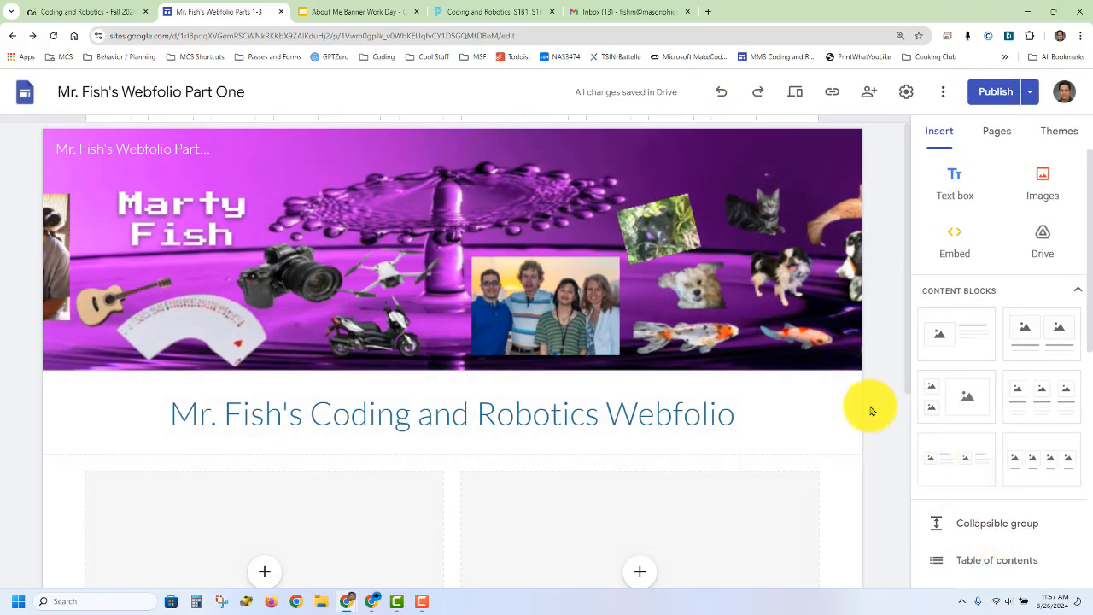
Step: Set the banner image's anchor to Left
mouse_move(756, 304)
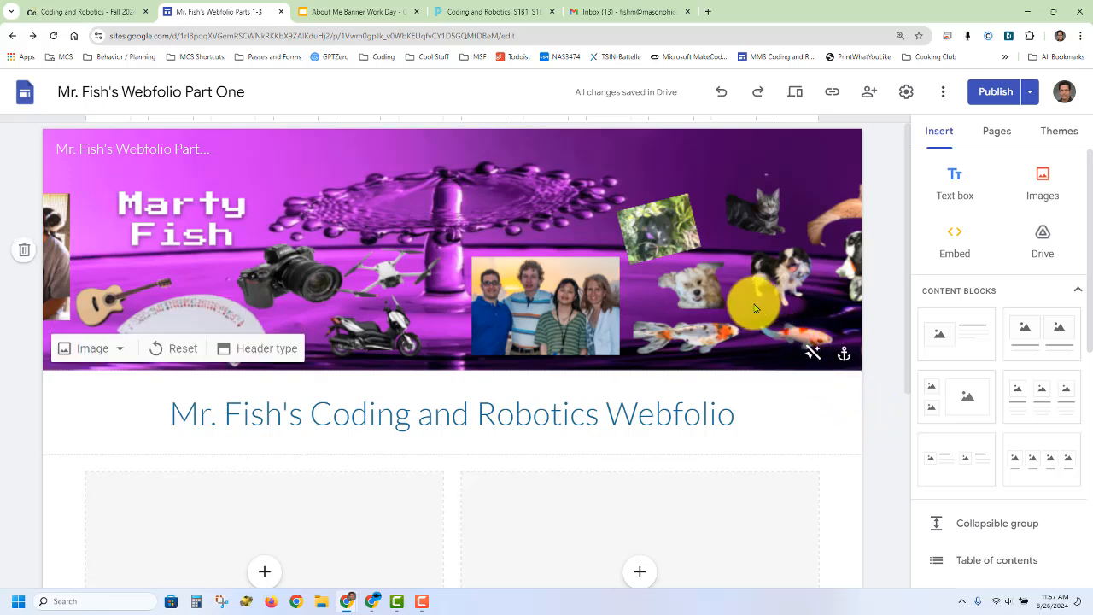
left_click(843, 358)
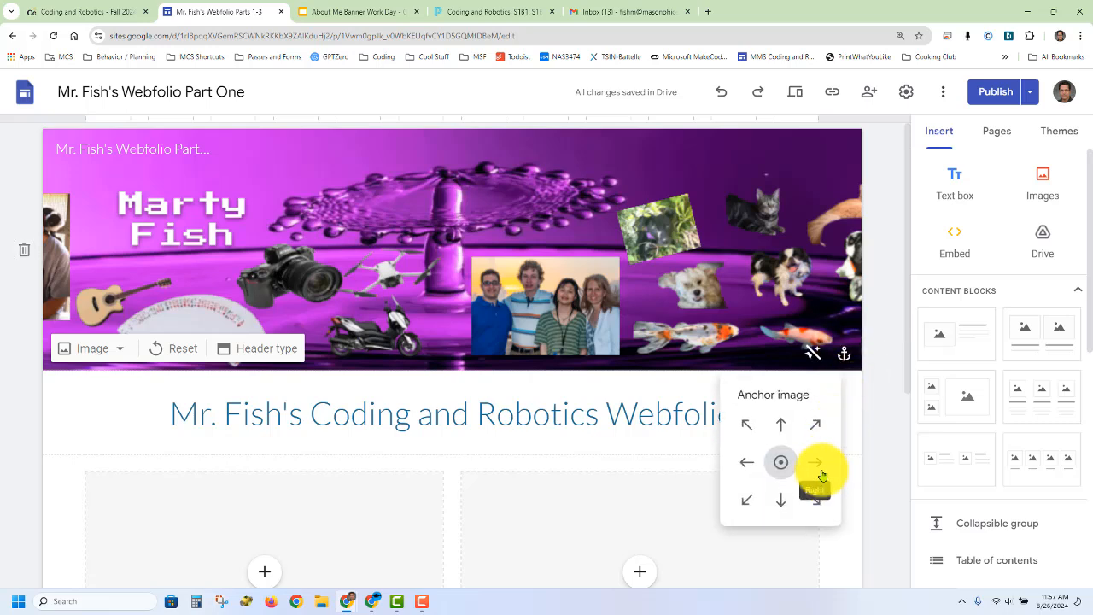
left_click(774, 460)
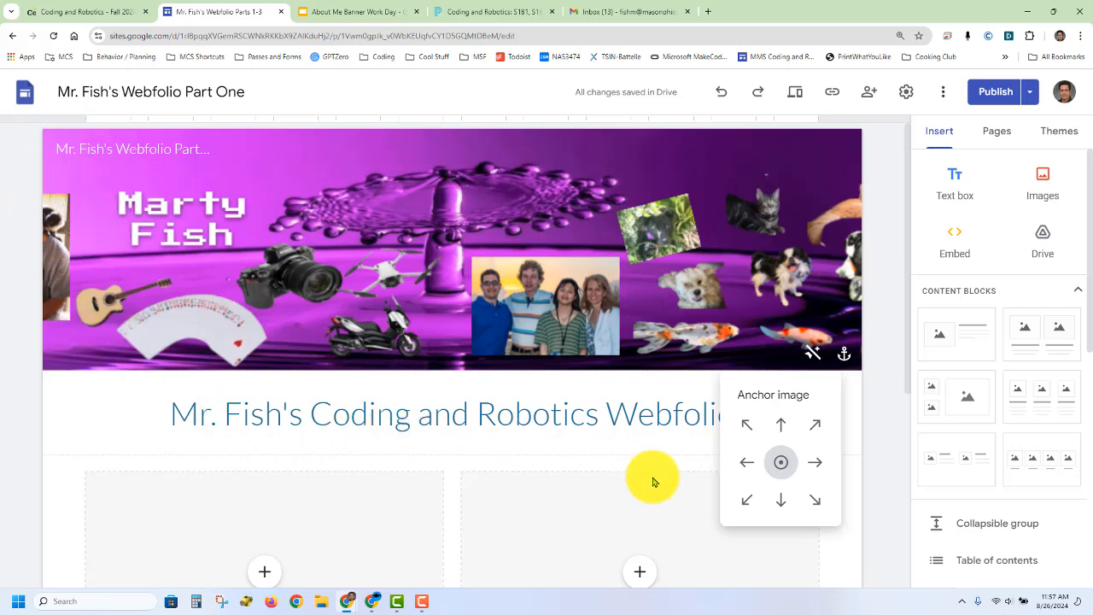
left_click(745, 465)
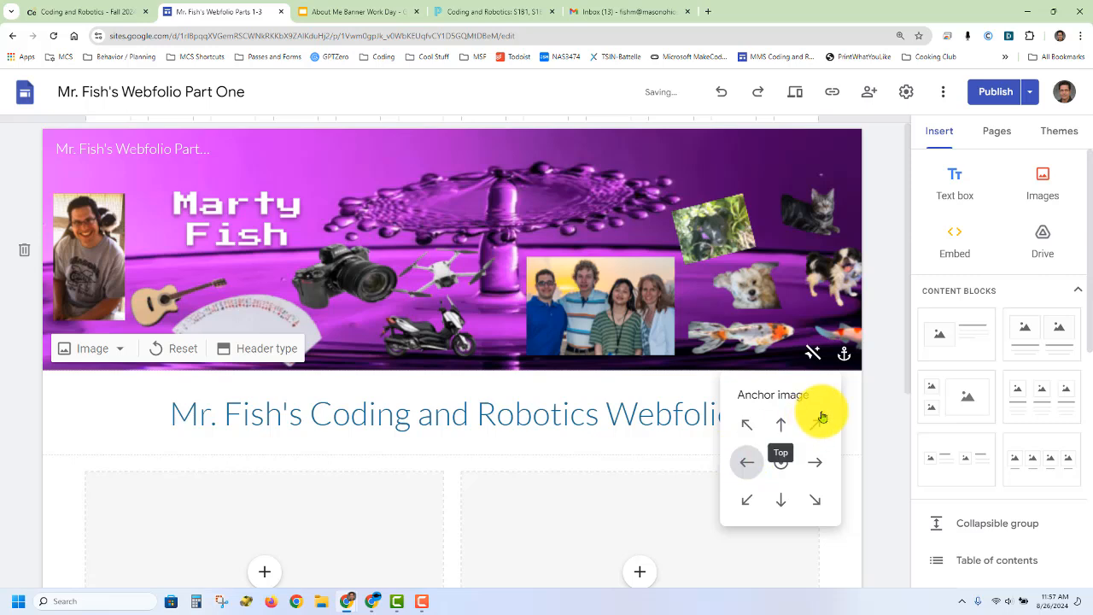
left_click(854, 422)
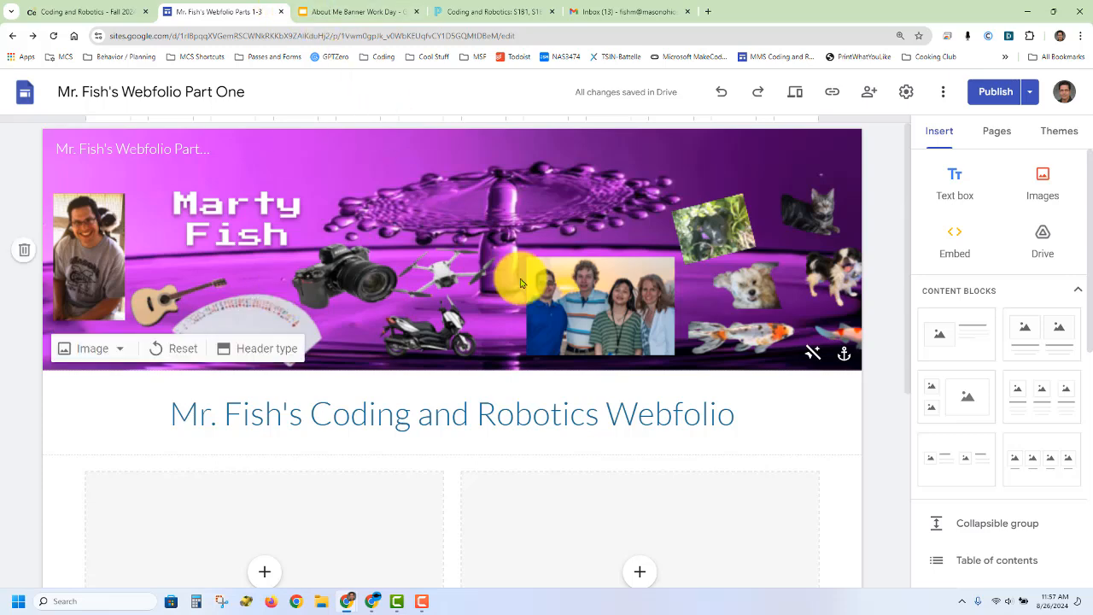
Step: Preview the re-anchored banner at phone and large-screen sizes, and close the preview
left_click(794, 95)
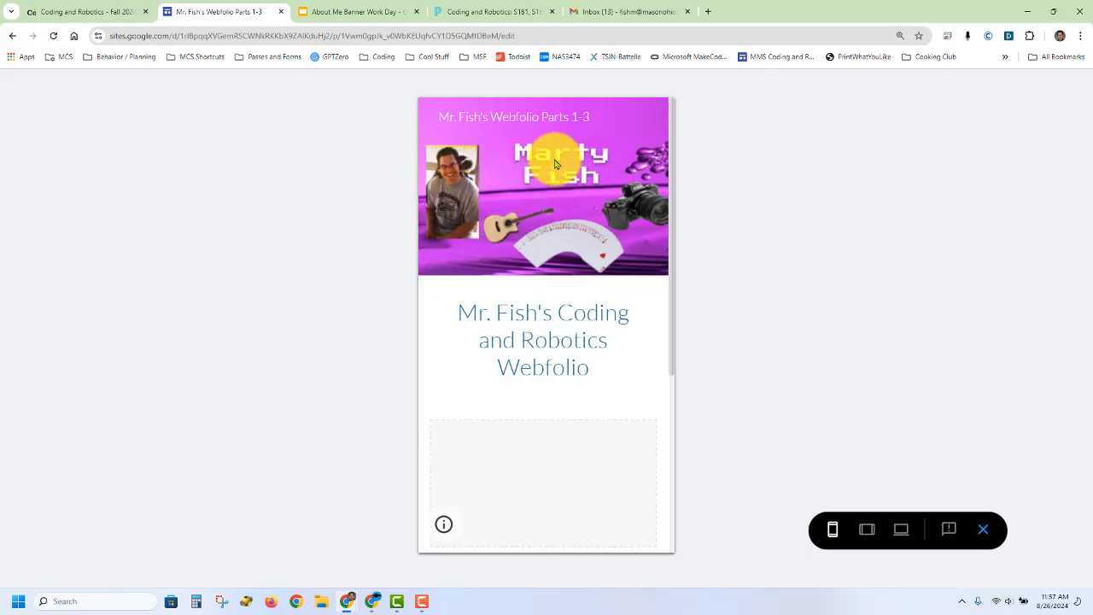
left_click(899, 533)
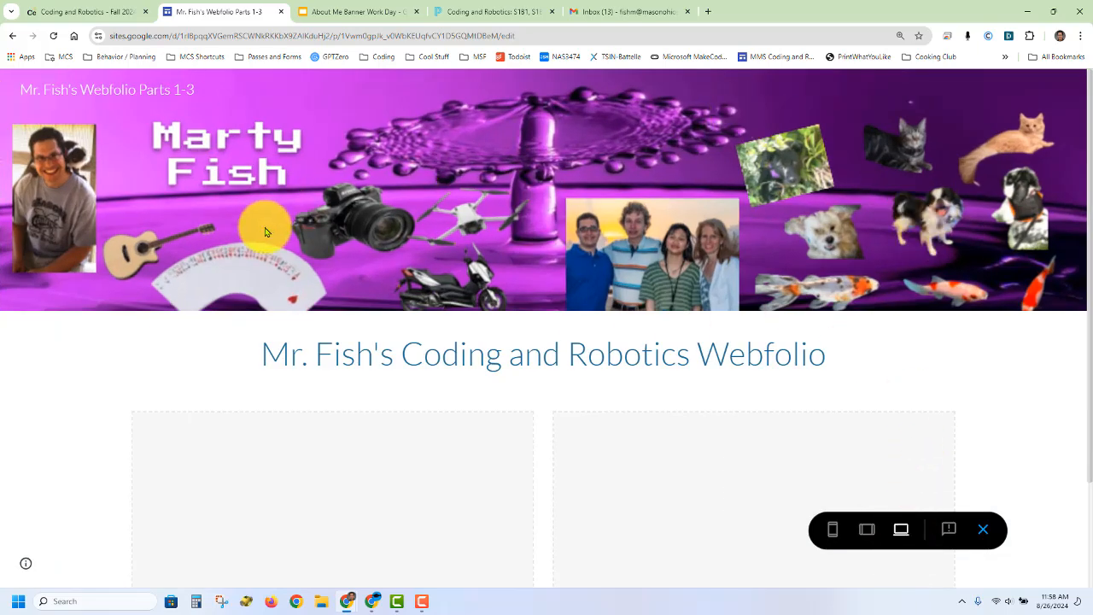
left_click(983, 530)
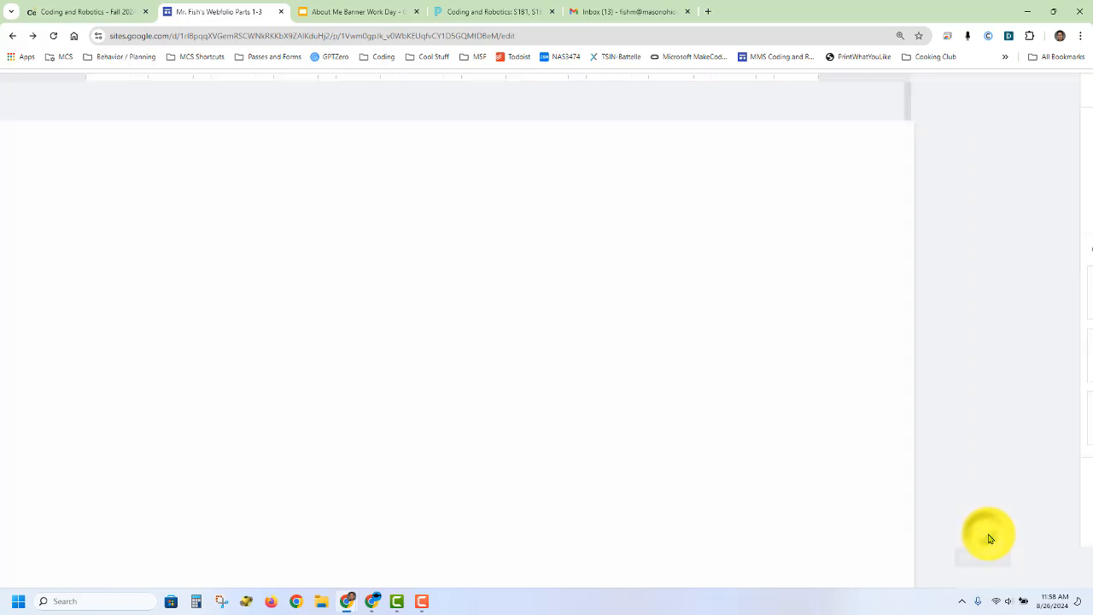